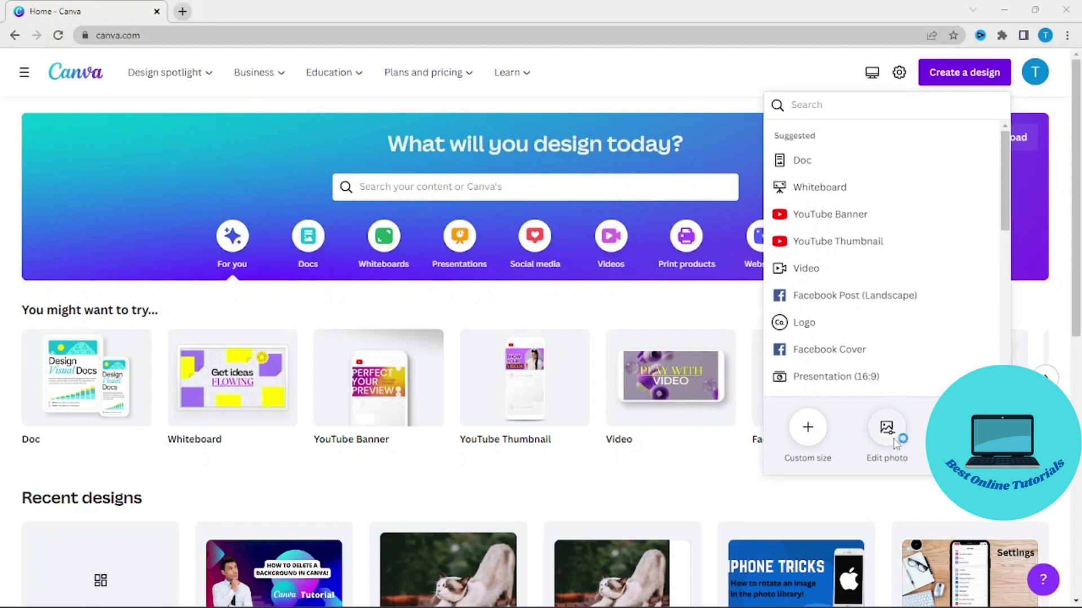
Load the cat photo "Make (1280 × 720 px) (1058 × 720 px) (1)" from the downloads folder into the photo editor.
scroll(742, 393, "down", 6)
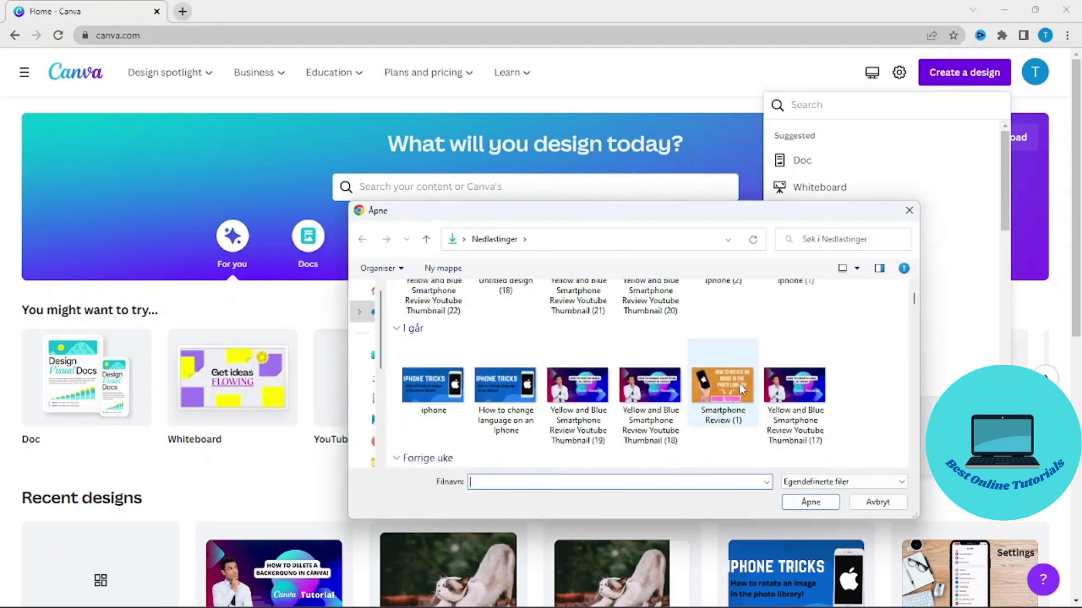
scroll(738, 383, "down", 2)
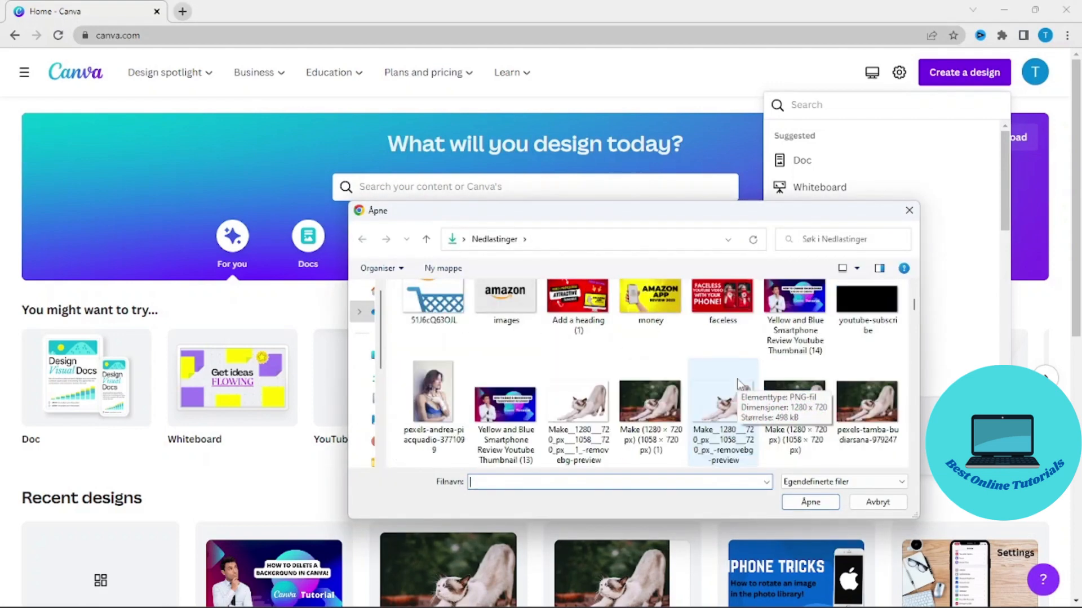
left_click(645, 407)
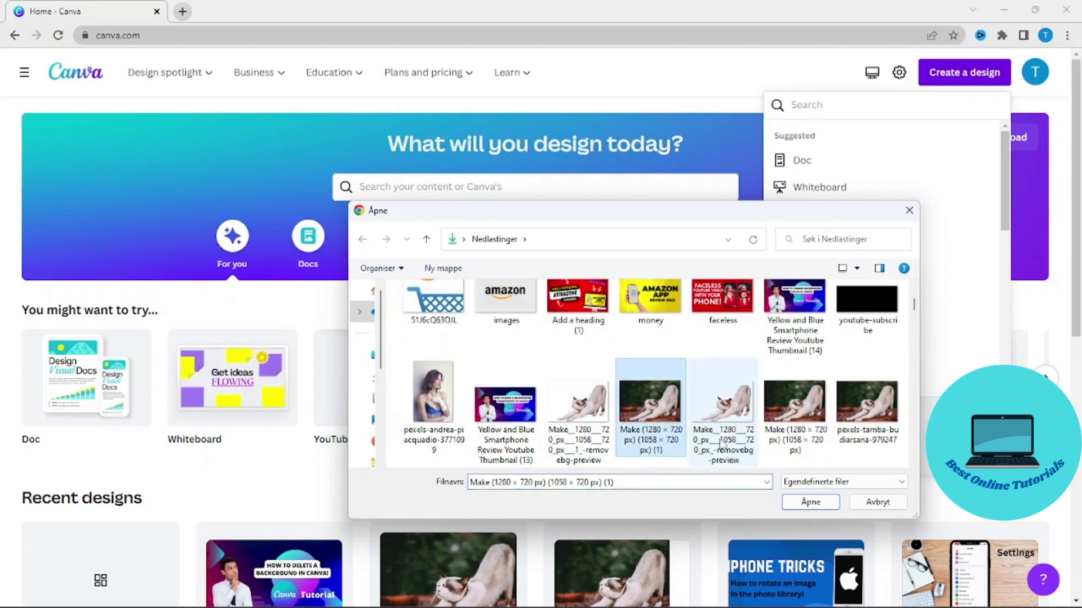
left_click(815, 502)
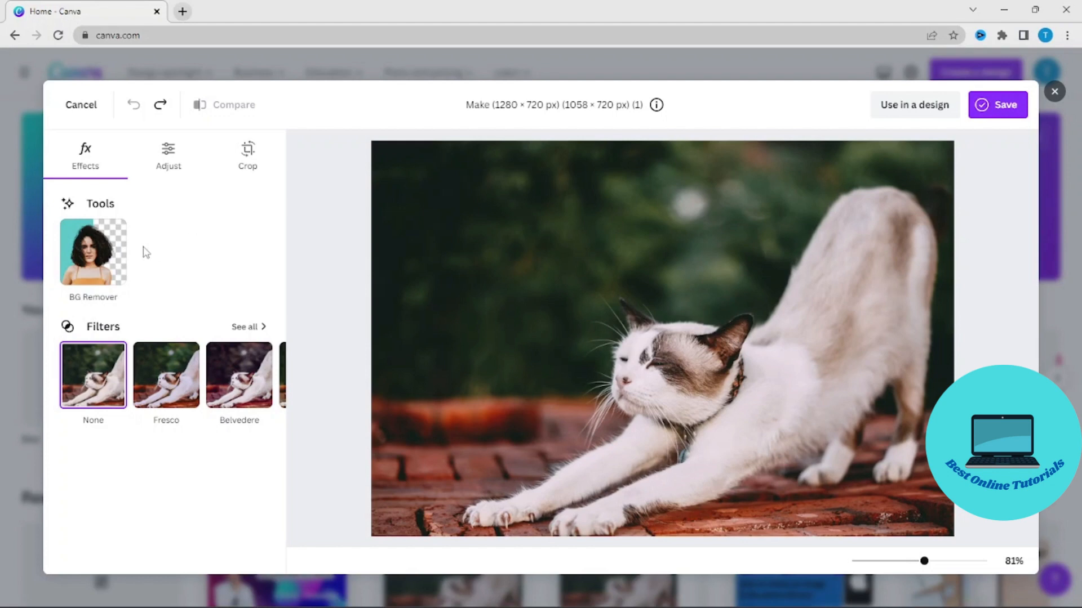
Try the background remover on the cat photo, compare it with the original and undo the removal.
left_click(87, 260)
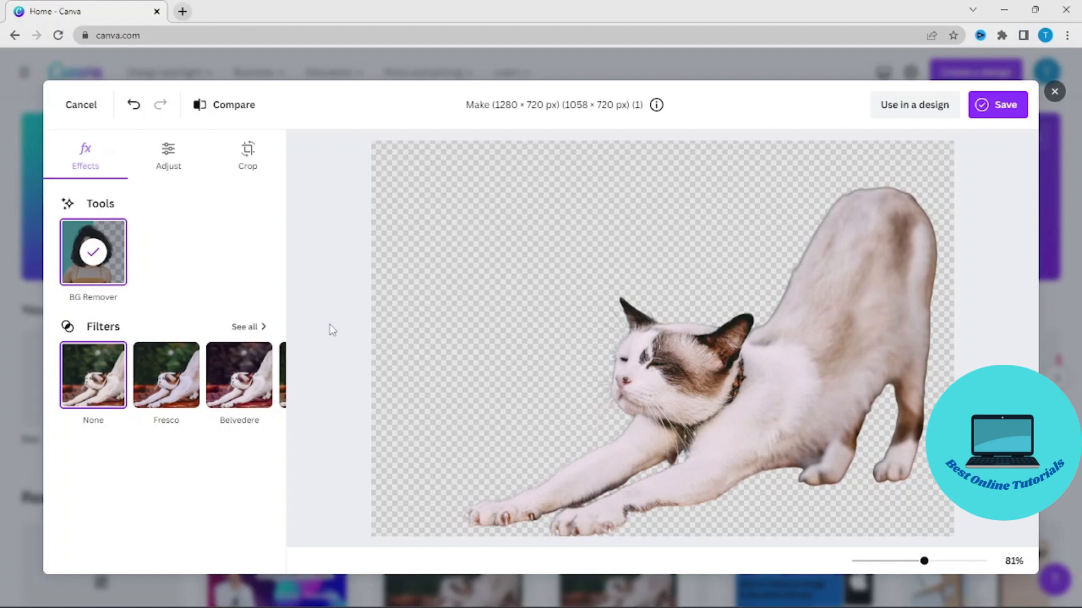
left_click(235, 105)
left_click(134, 105)
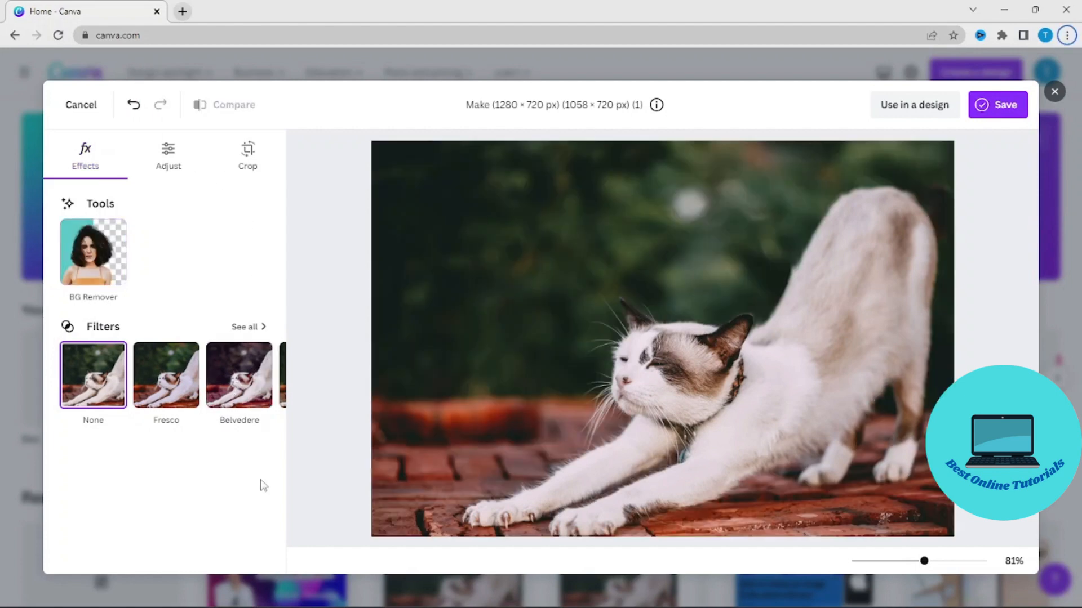
Try the Bali and Capri filters on the cat photo.
left_click(264, 375)
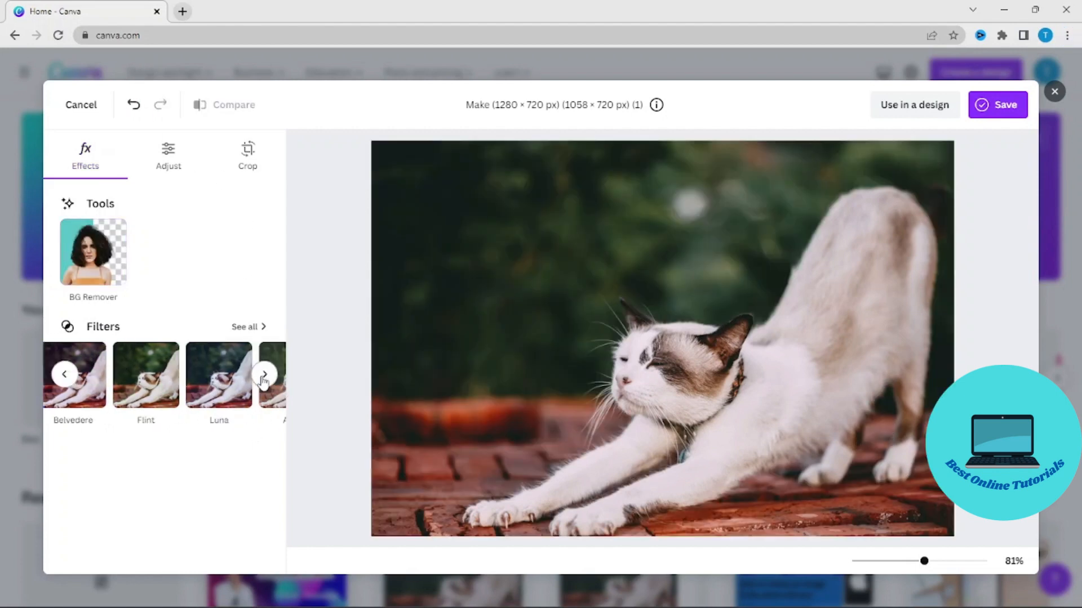
left_click(264, 374)
left_click(264, 375)
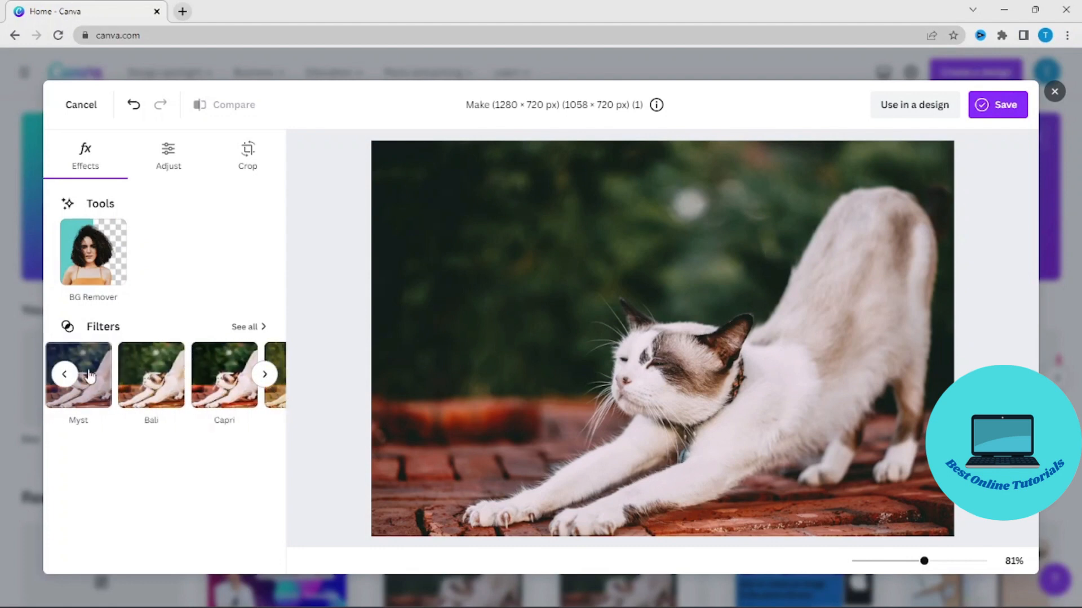
left_click(150, 377)
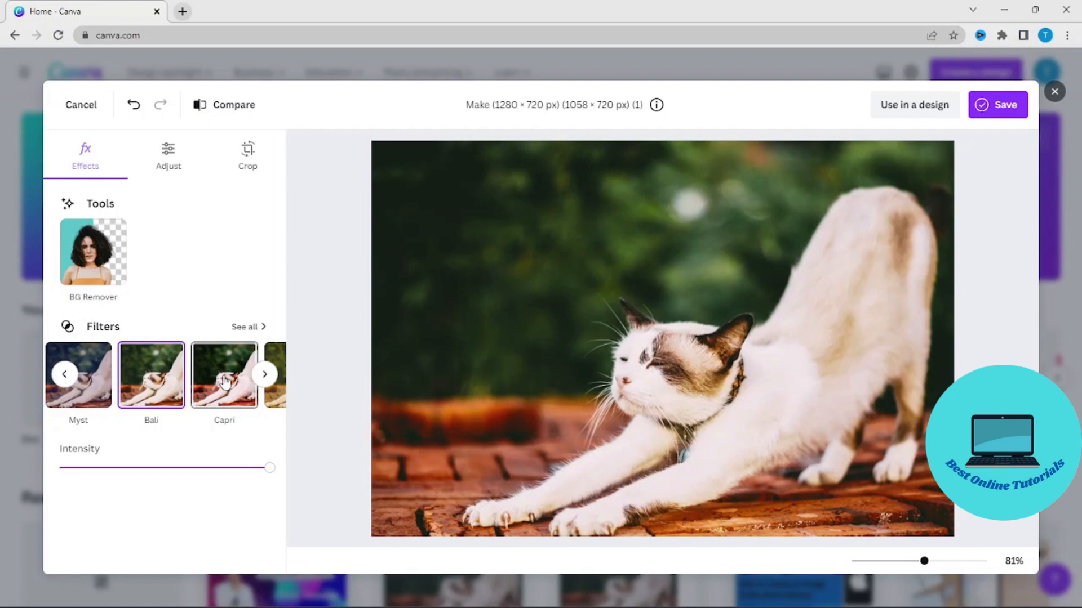
left_click(224, 383)
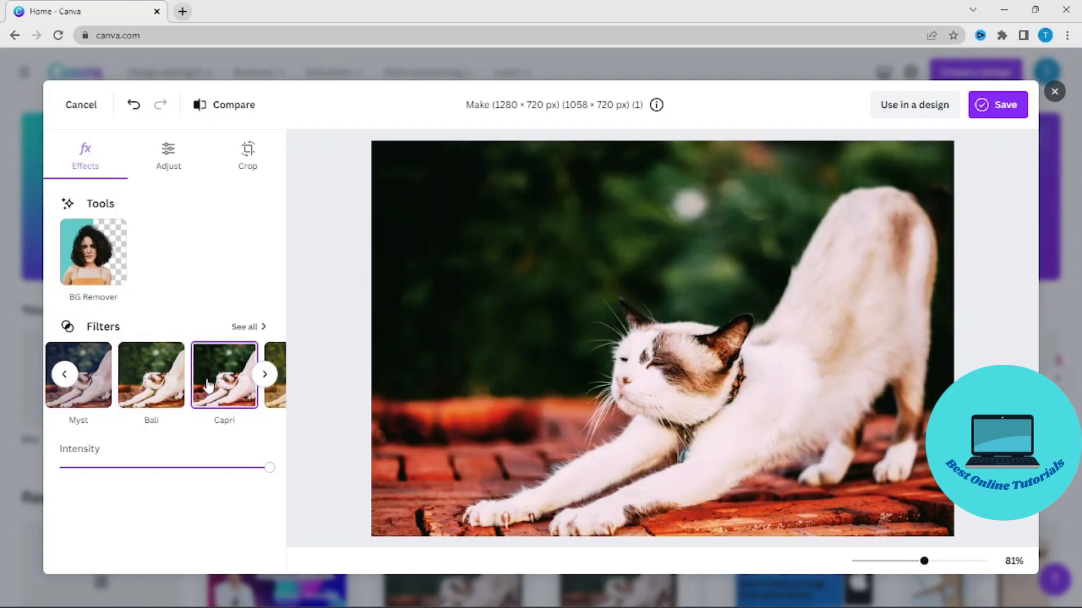
Apply the Sandi filter to the photo with slightly reduced intensity and compare it with the original.
left_click(260, 377)
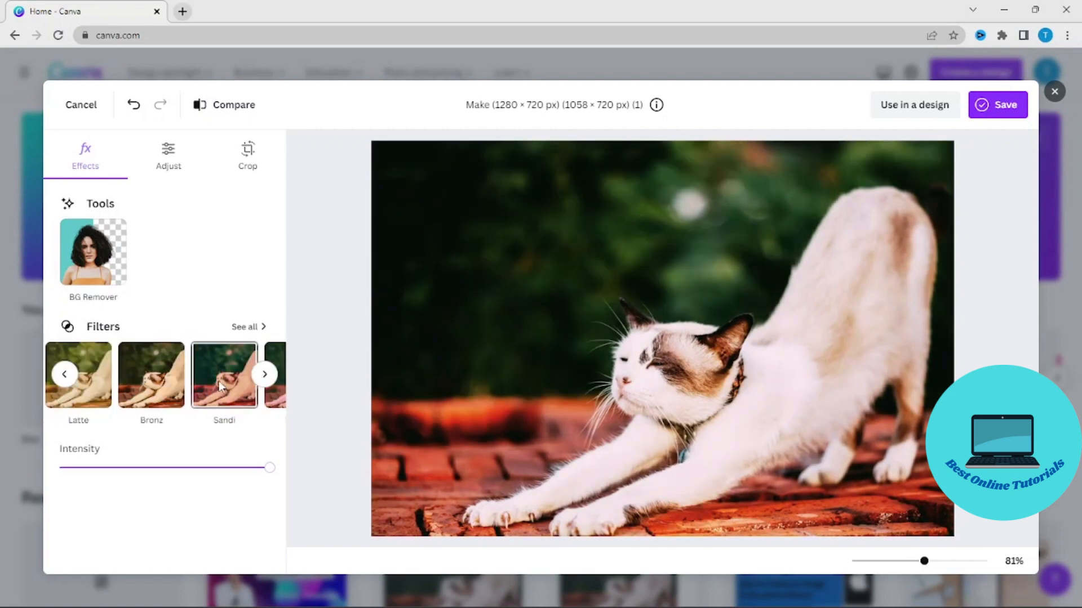
left_click(219, 381)
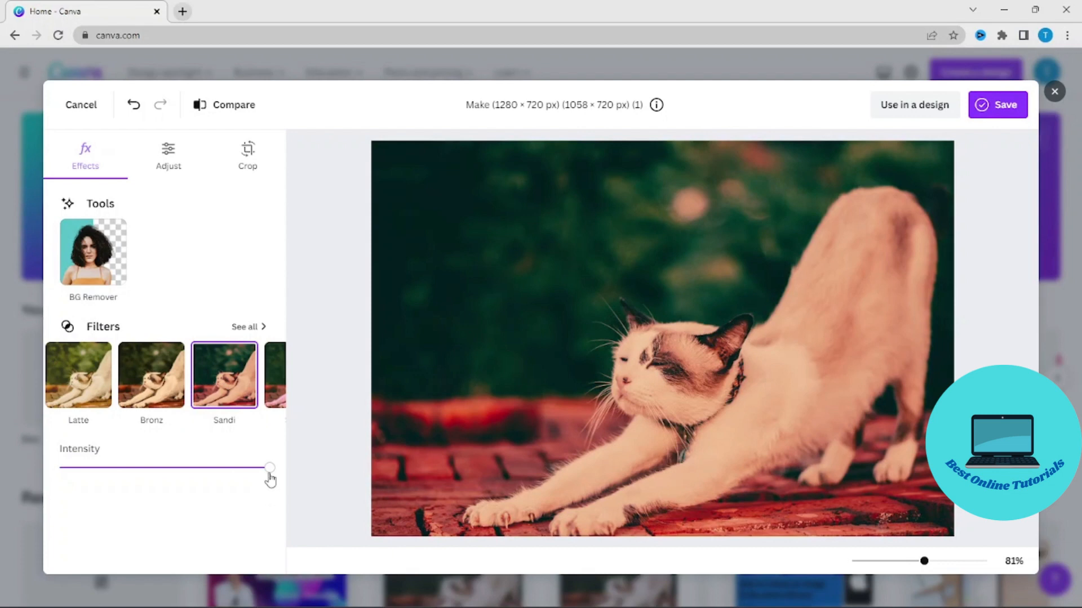
left_click_drag(268, 473, 243, 472)
left_click(227, 103)
Auto-adjust the photo, review the resulting adjustments and try a slightly cooler white balance temperature.
left_click(170, 160)
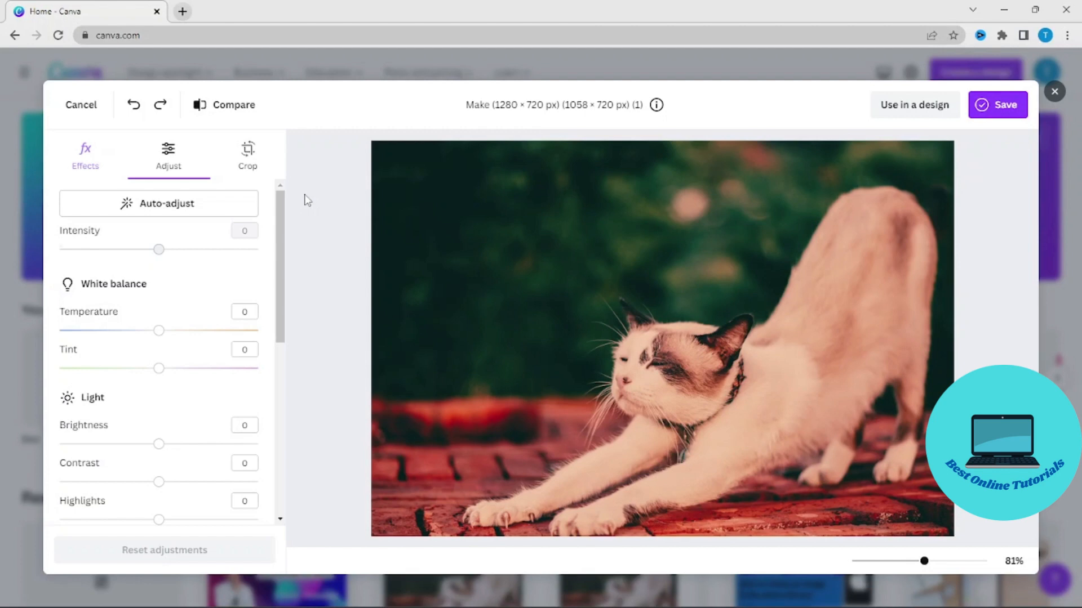
left_click(161, 213)
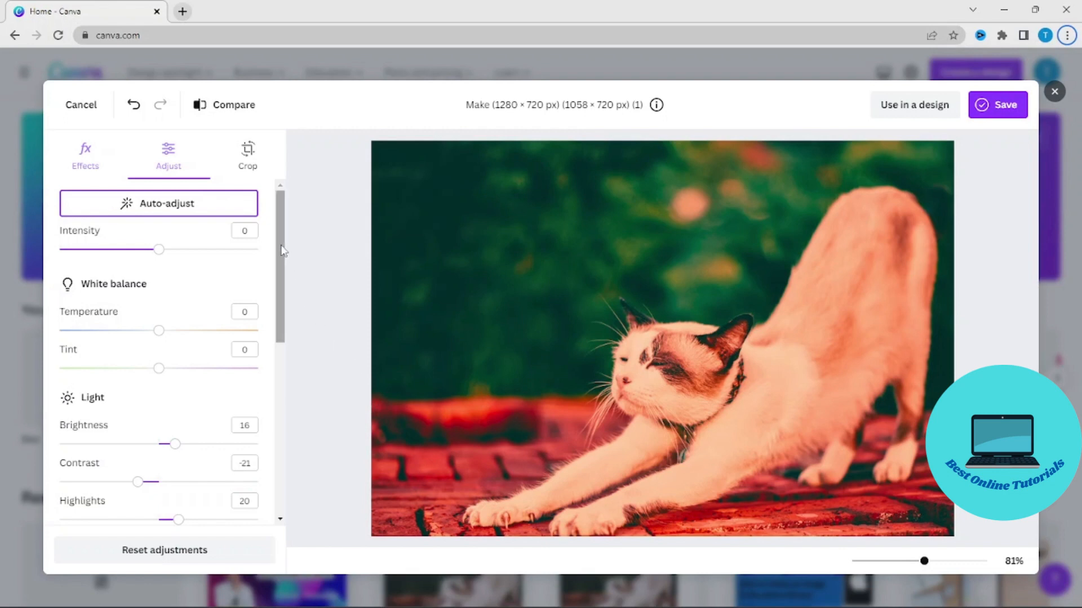
left_click_drag(280, 250, 294, 451)
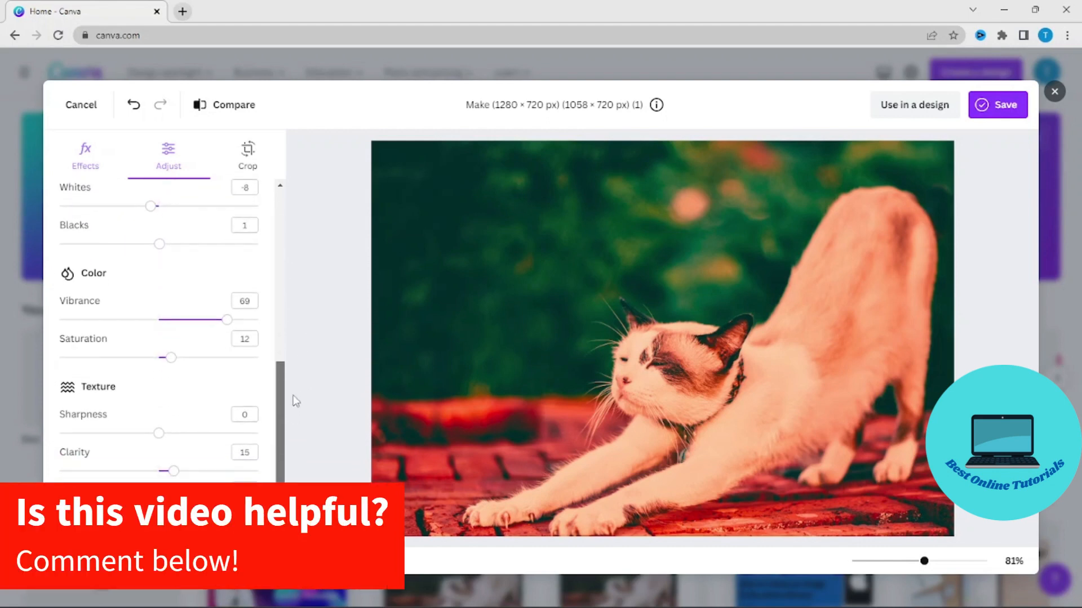
left_click_drag(292, 401, 304, 252)
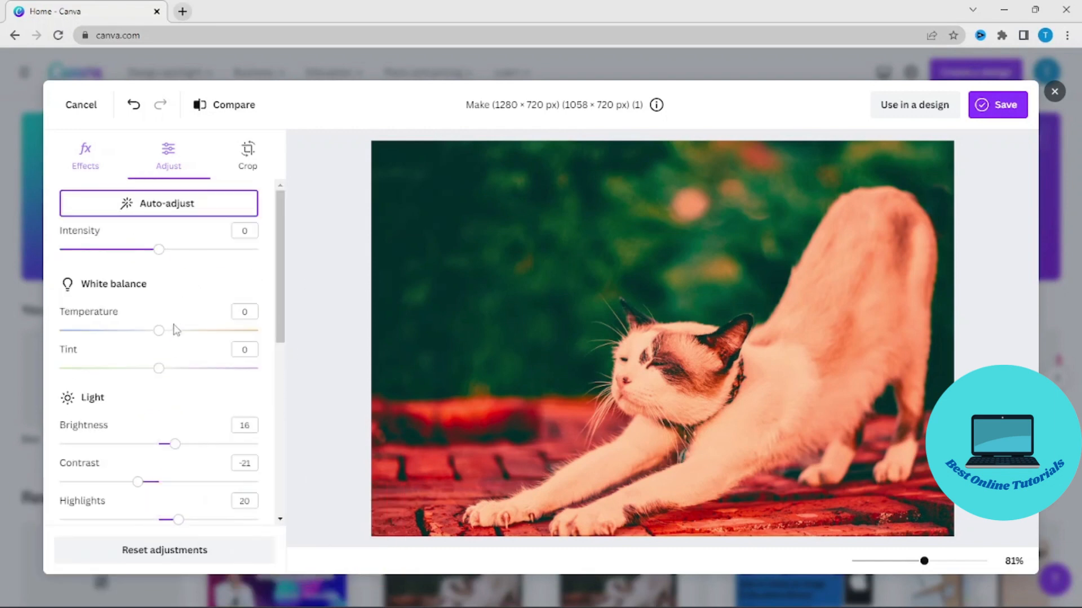
left_click_drag(159, 333, 136, 334)
Try a freeform crop that cuts in from the photo's lower-left and upper-right corners.
left_click(251, 157)
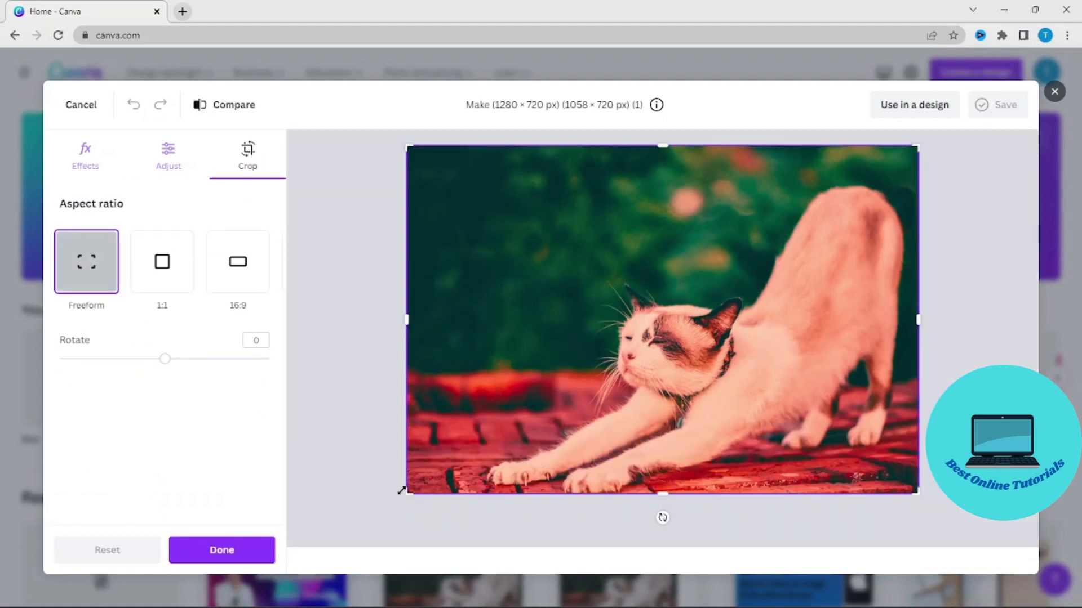
left_click_drag(409, 490, 557, 404)
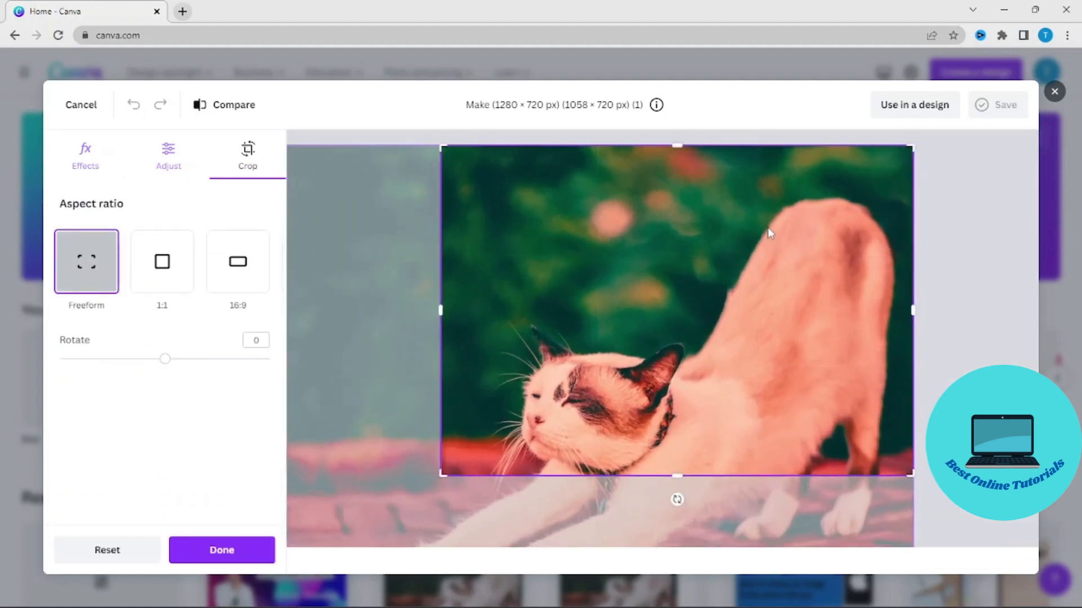
left_click_drag(909, 148, 789, 226)
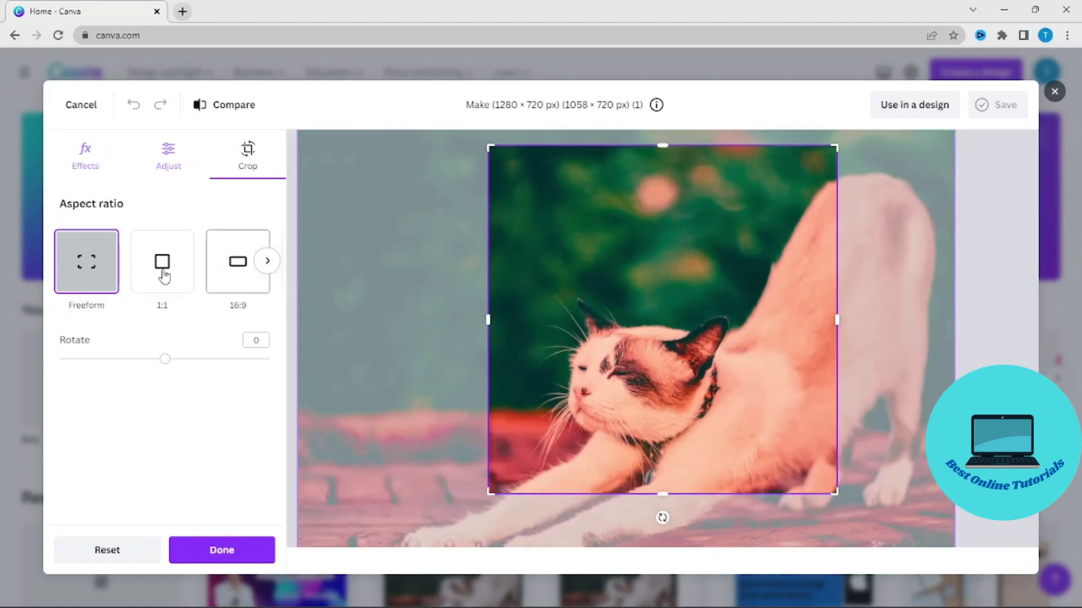
Try the 1:1, 16:9 and 4:5 aspect ratios for the photo crop.
left_click(164, 275)
left_click(237, 280)
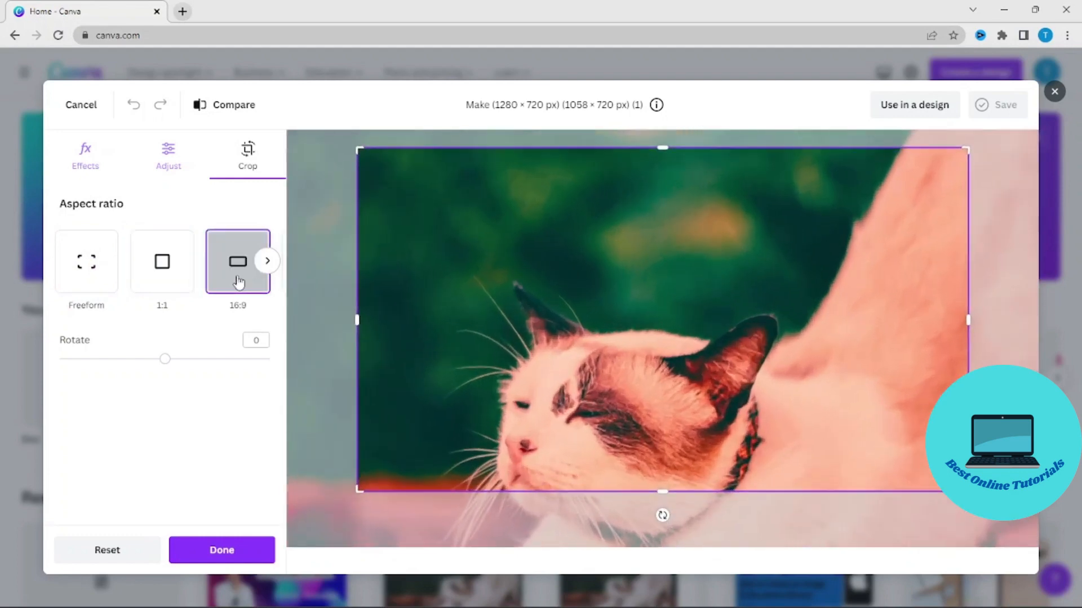
left_click(267, 261)
left_click(135, 279)
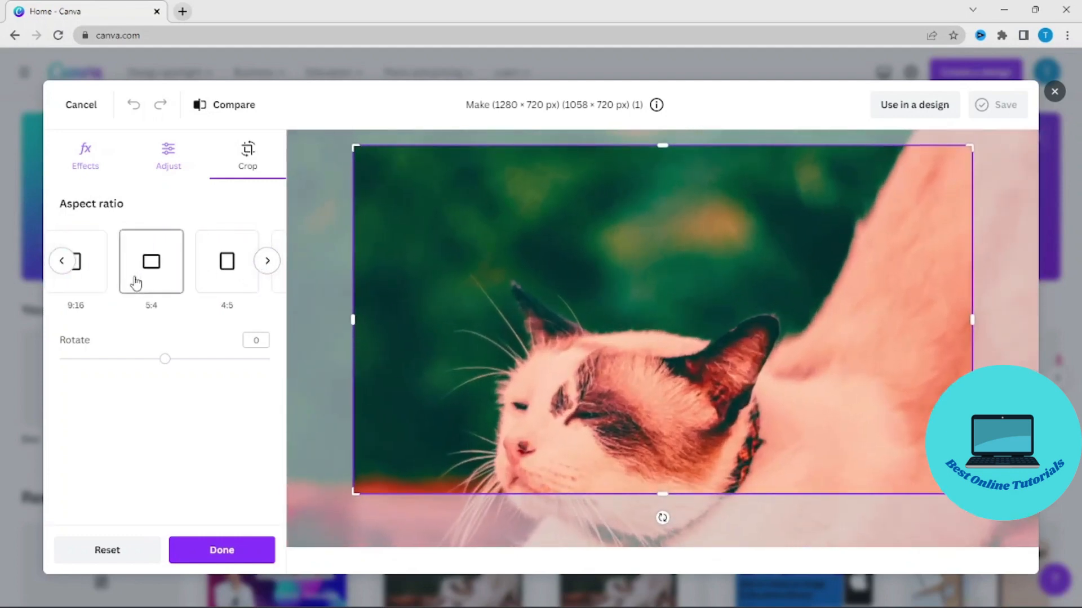
left_click(226, 270)
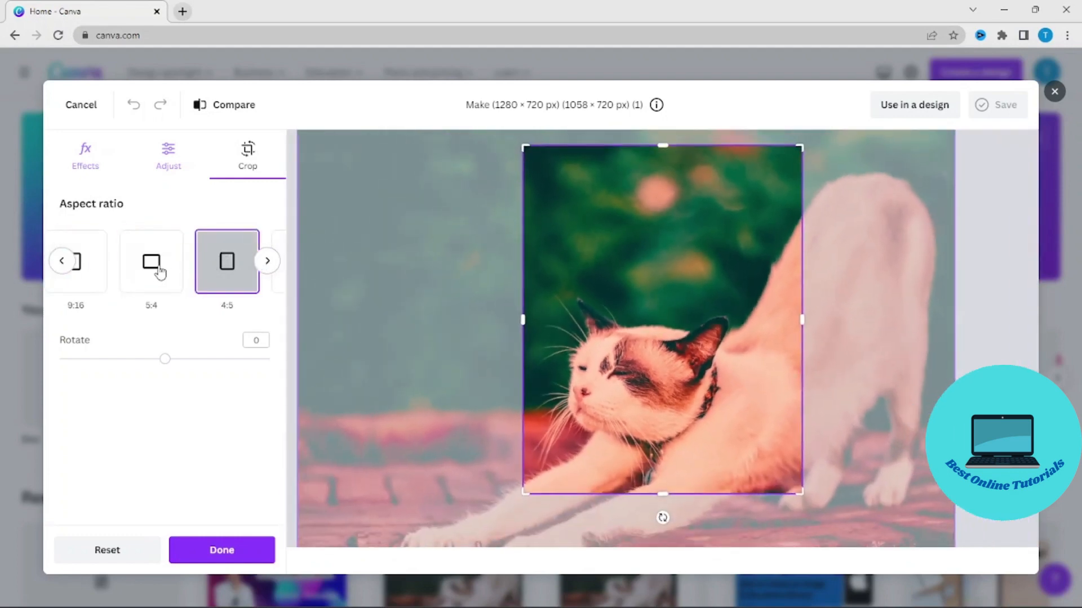
Try a 5:4 crop with the photo rotated to -24.9, and reset the crop settings.
left_click(154, 271)
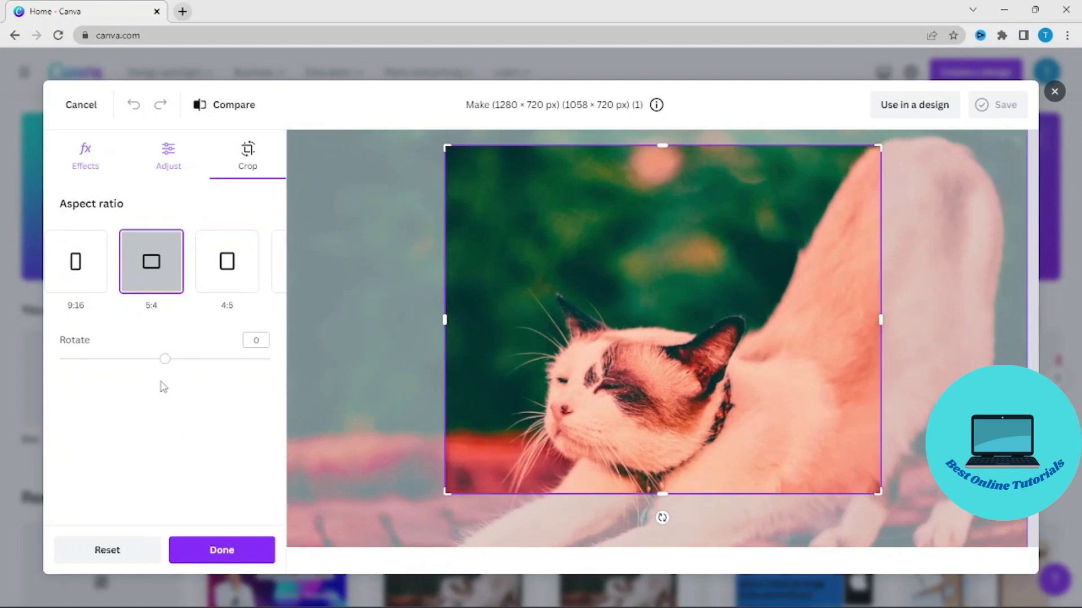
mouse_move(156, 364)
left_mouse_down()
mouse_move(133, 360)
mouse_move(198, 372)
mouse_move(210, 364)
mouse_move(128, 361)
mouse_move(153, 370)
left_mouse_up()
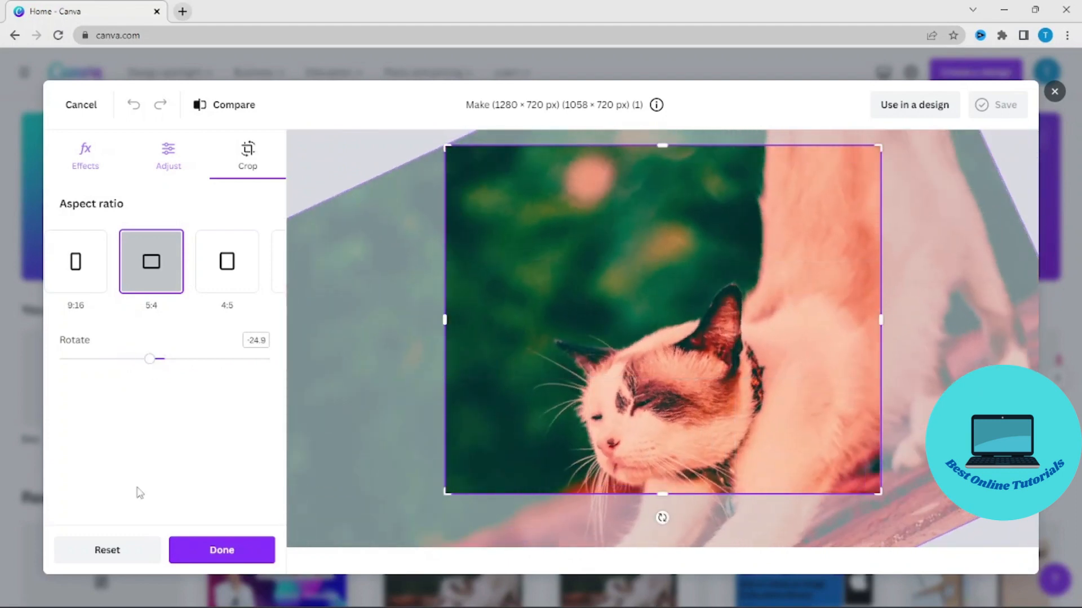
left_click(108, 550)
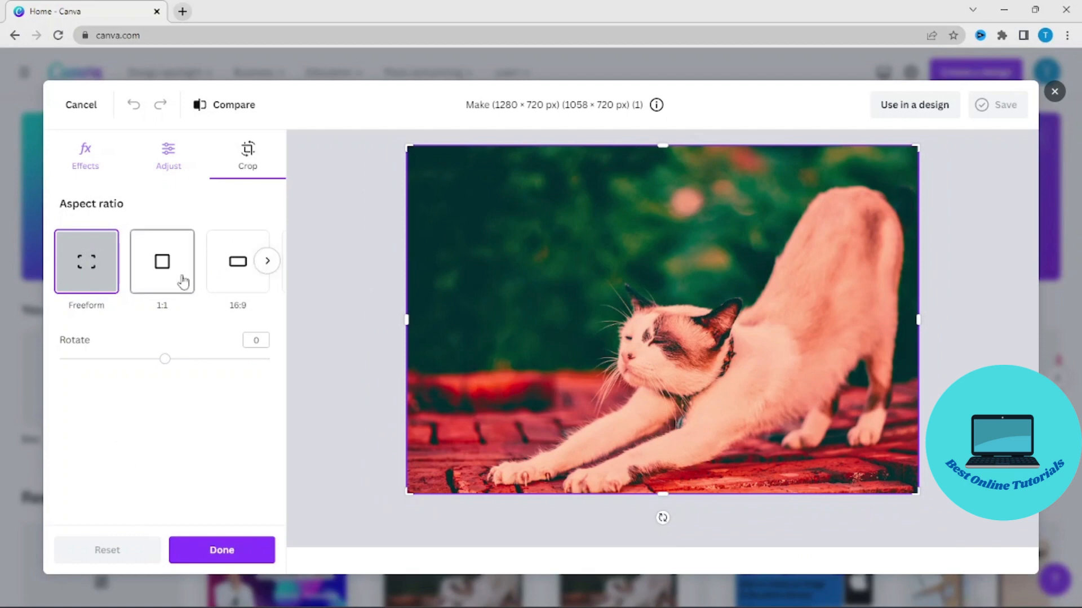
Crop the cat photo to a 1:1 aspect ratio after trying 16:9, and apply the crop.
left_click(243, 248)
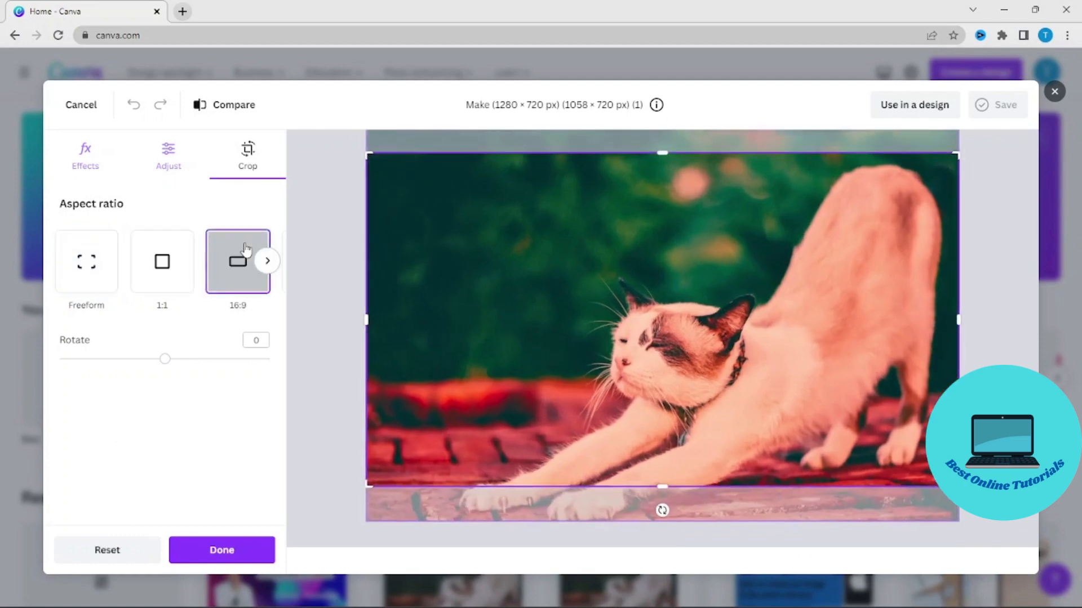
left_click(168, 278)
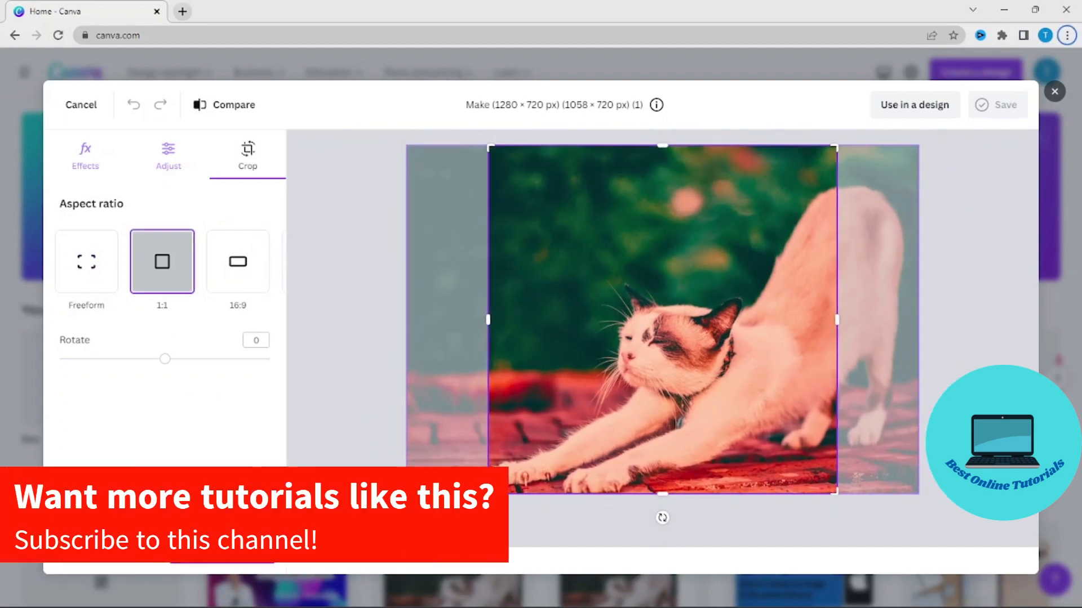
left_click(236, 552)
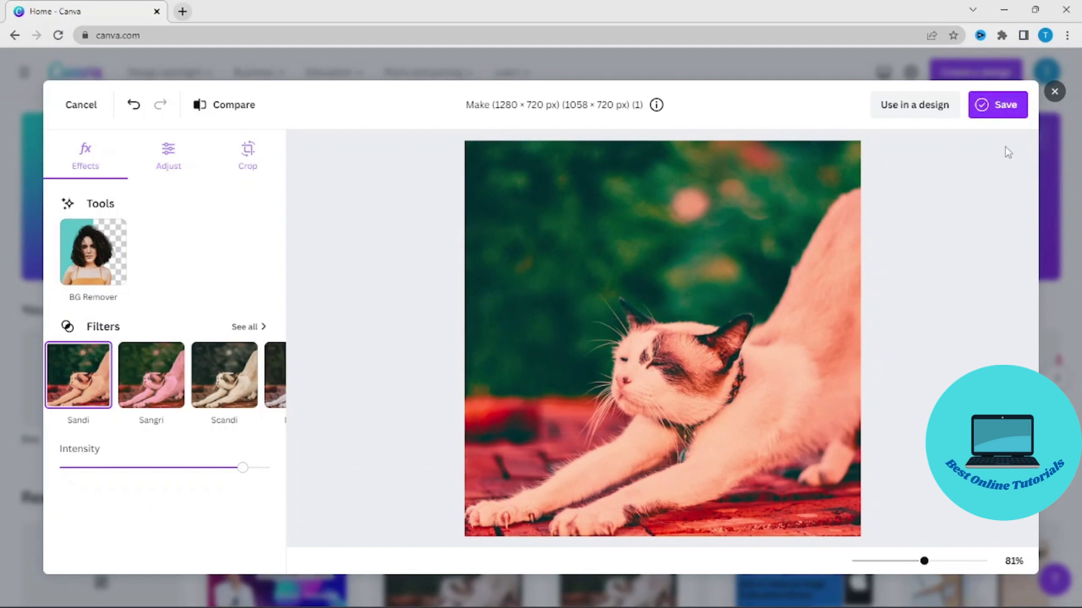
Check the photo's save options and use the edited photo in a new design.
left_click(990, 103)
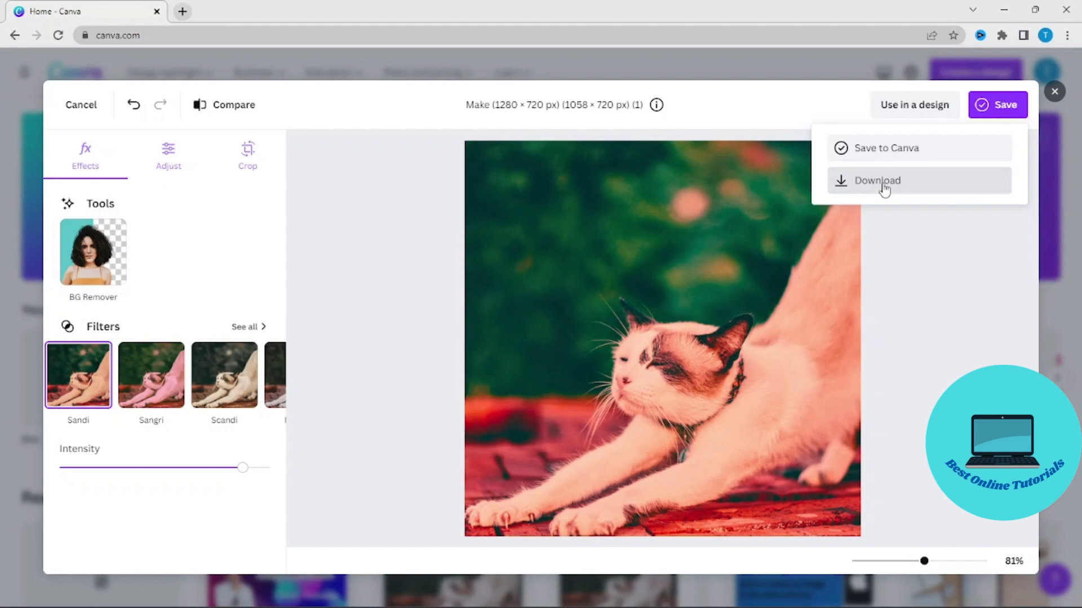
left_click(765, 105)
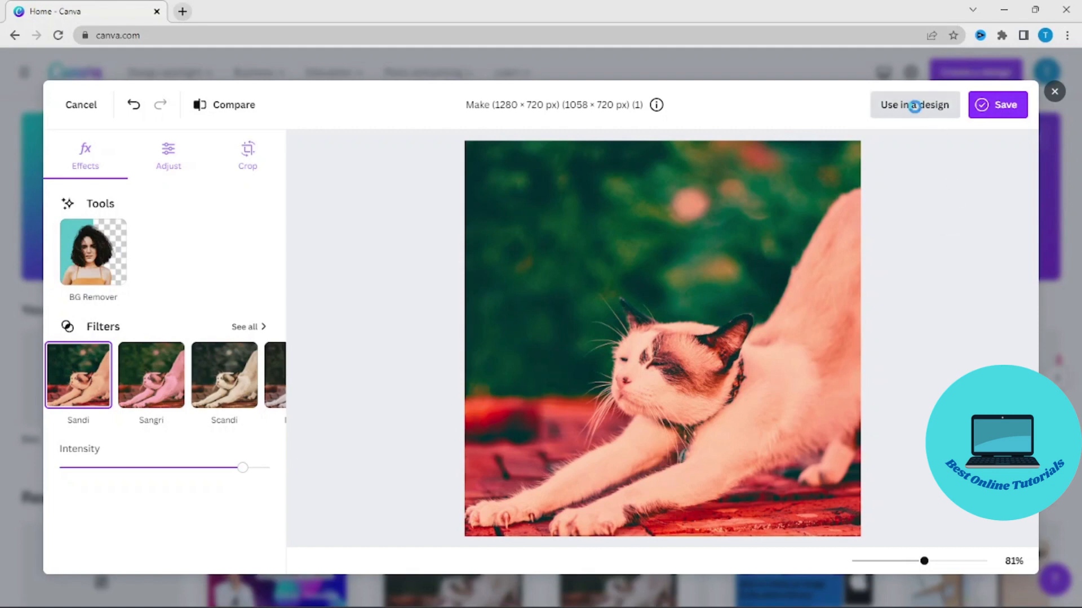
left_click(913, 106)
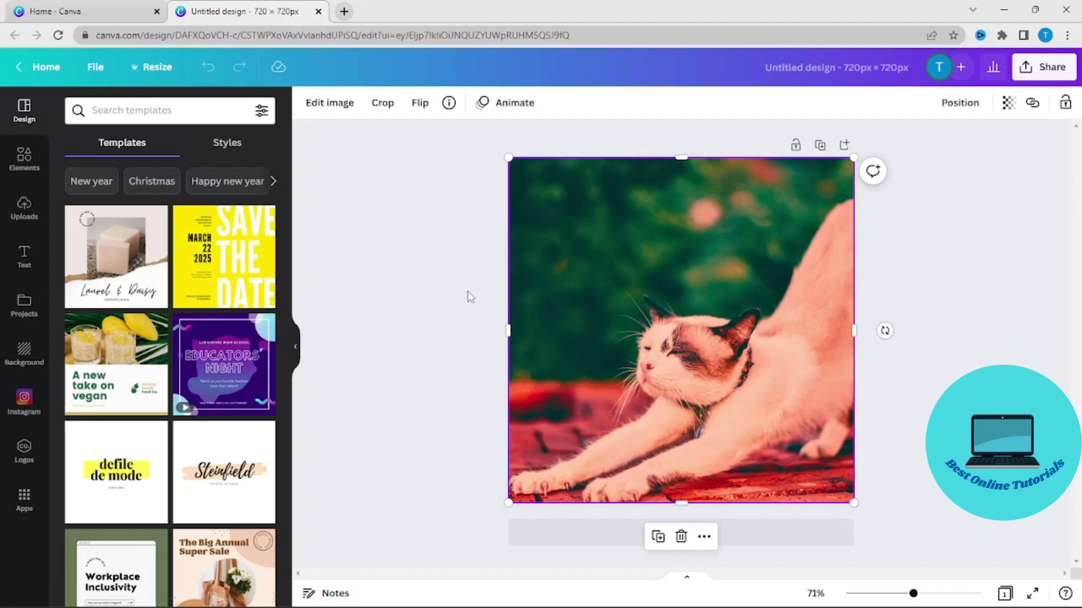
Look through the graphics, add the pink neon GLOW text to the design and move it above the cat's head.
left_click(25, 164)
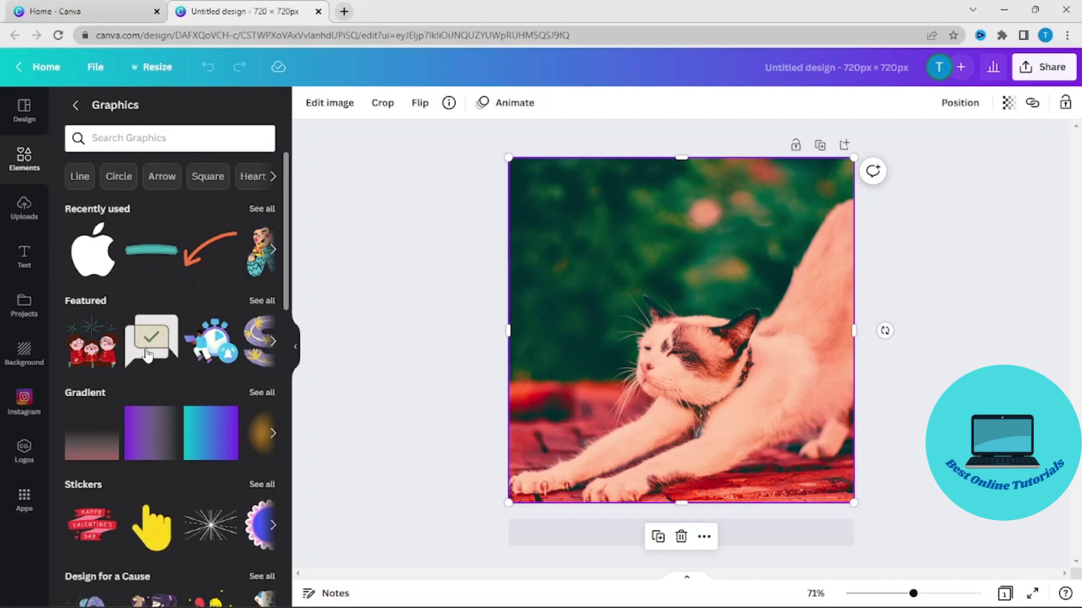
left_click(29, 262)
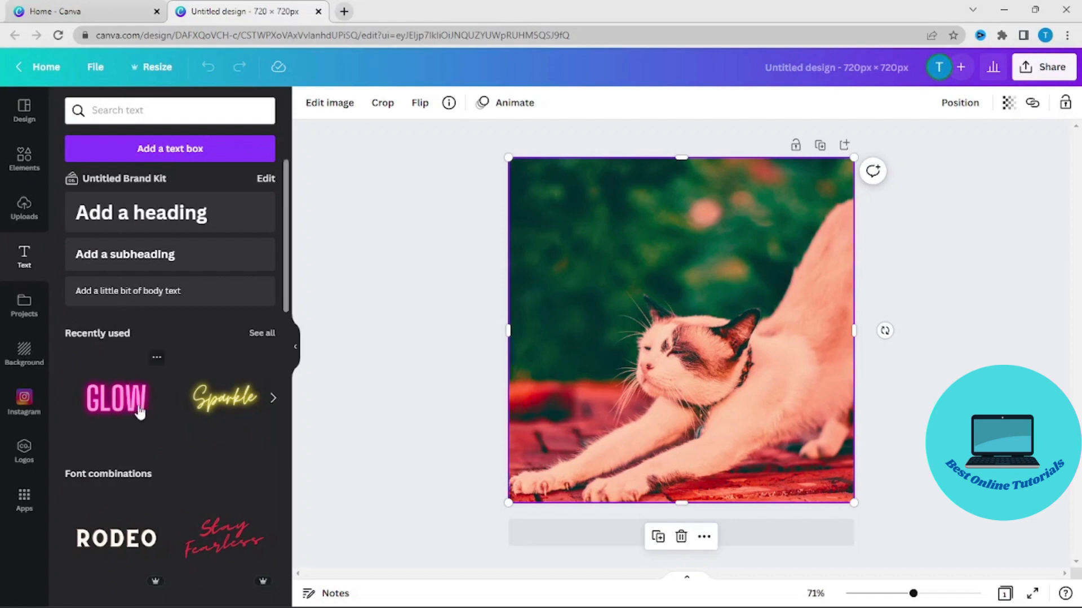
scroll(176, 423, "down", 9)
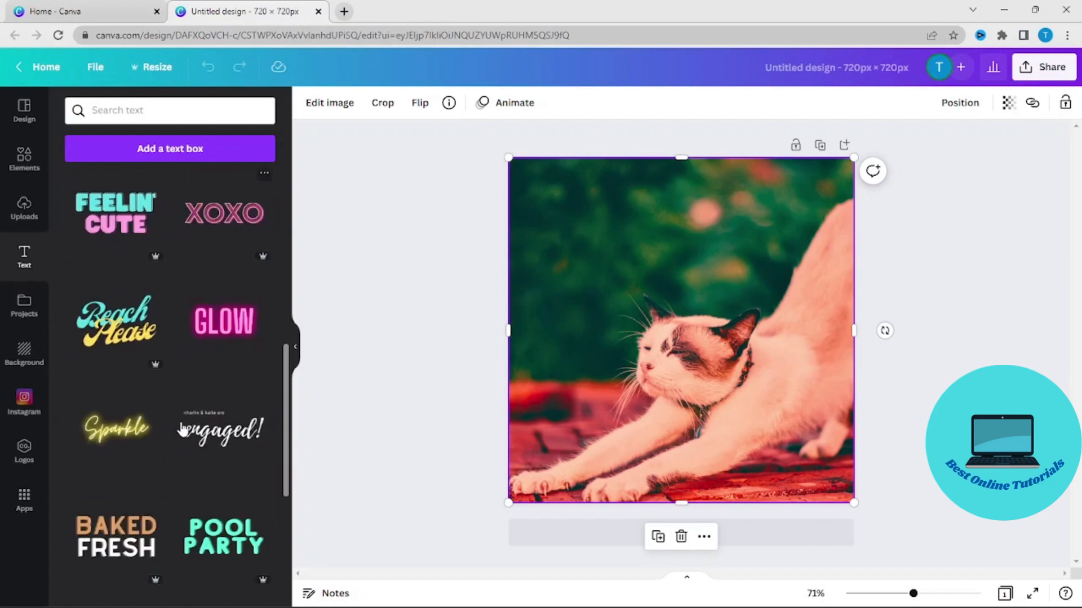
left_click(228, 324)
left_click_drag(709, 328, 700, 231)
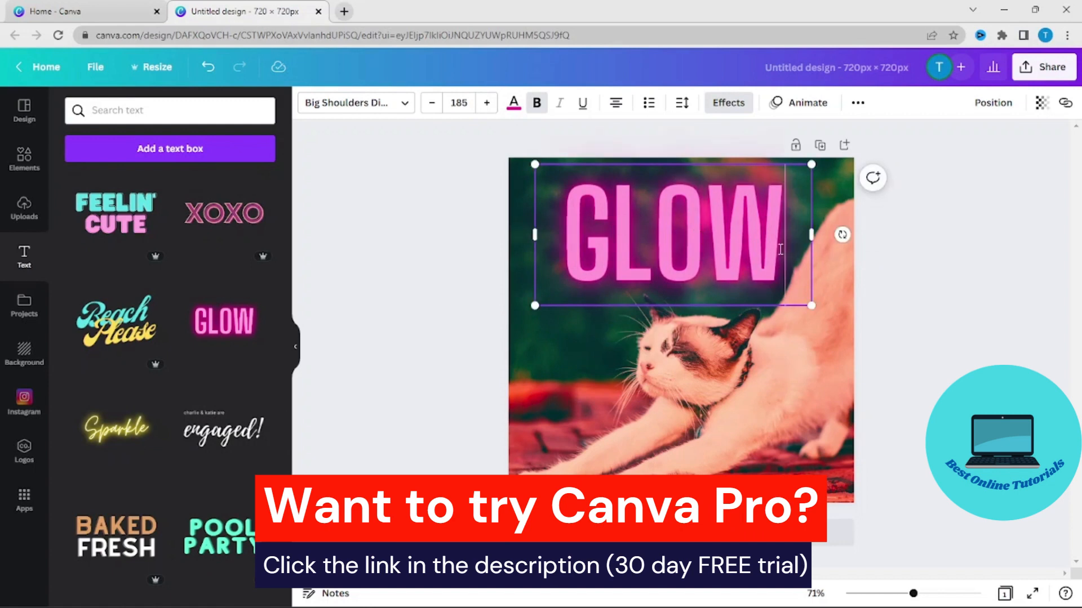
Change the neon text to CUTIE, shrink it to font size 132 and reposition it above the cat's head.
left_click_drag(783, 256, 580, 248)
type("CUTIE")
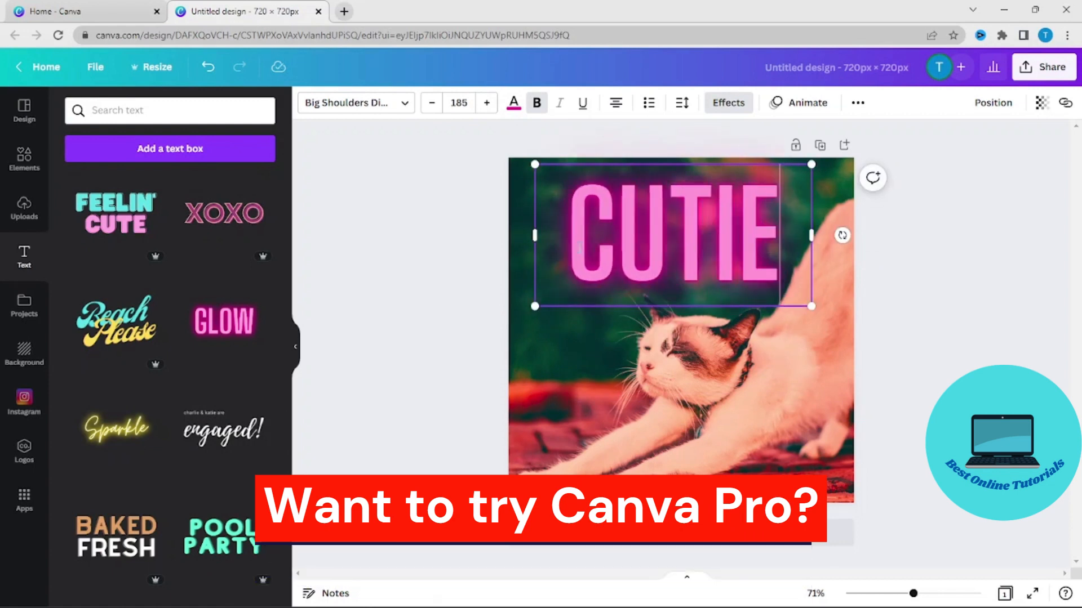
left_click_drag(534, 306, 615, 265)
left_click_drag(697, 223, 673, 251)
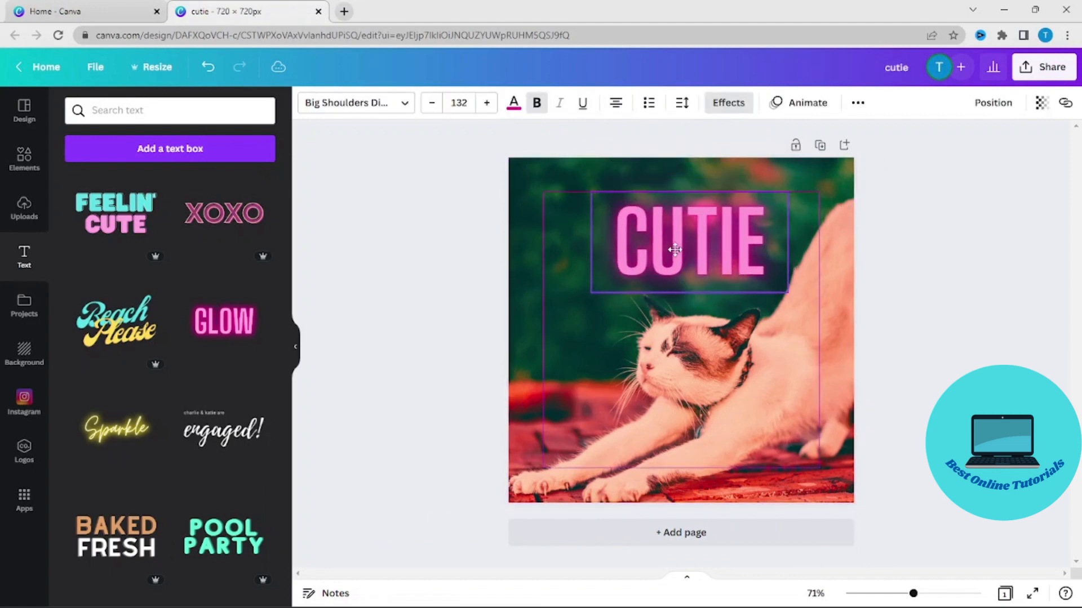